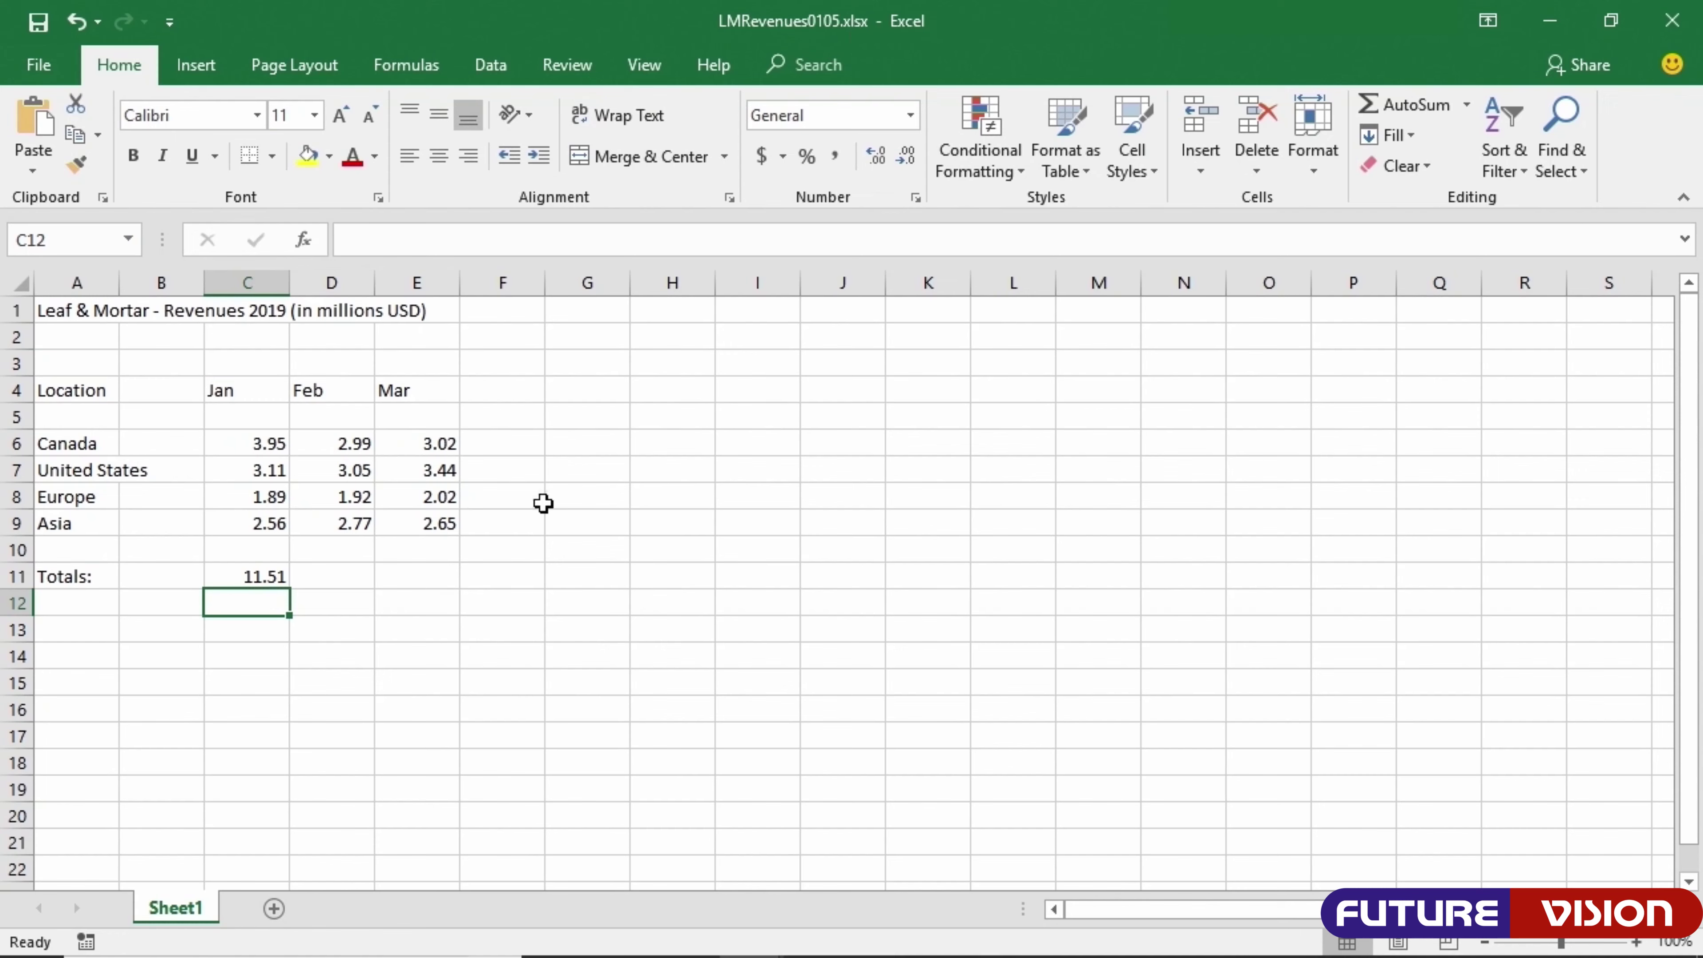
click(256, 575)
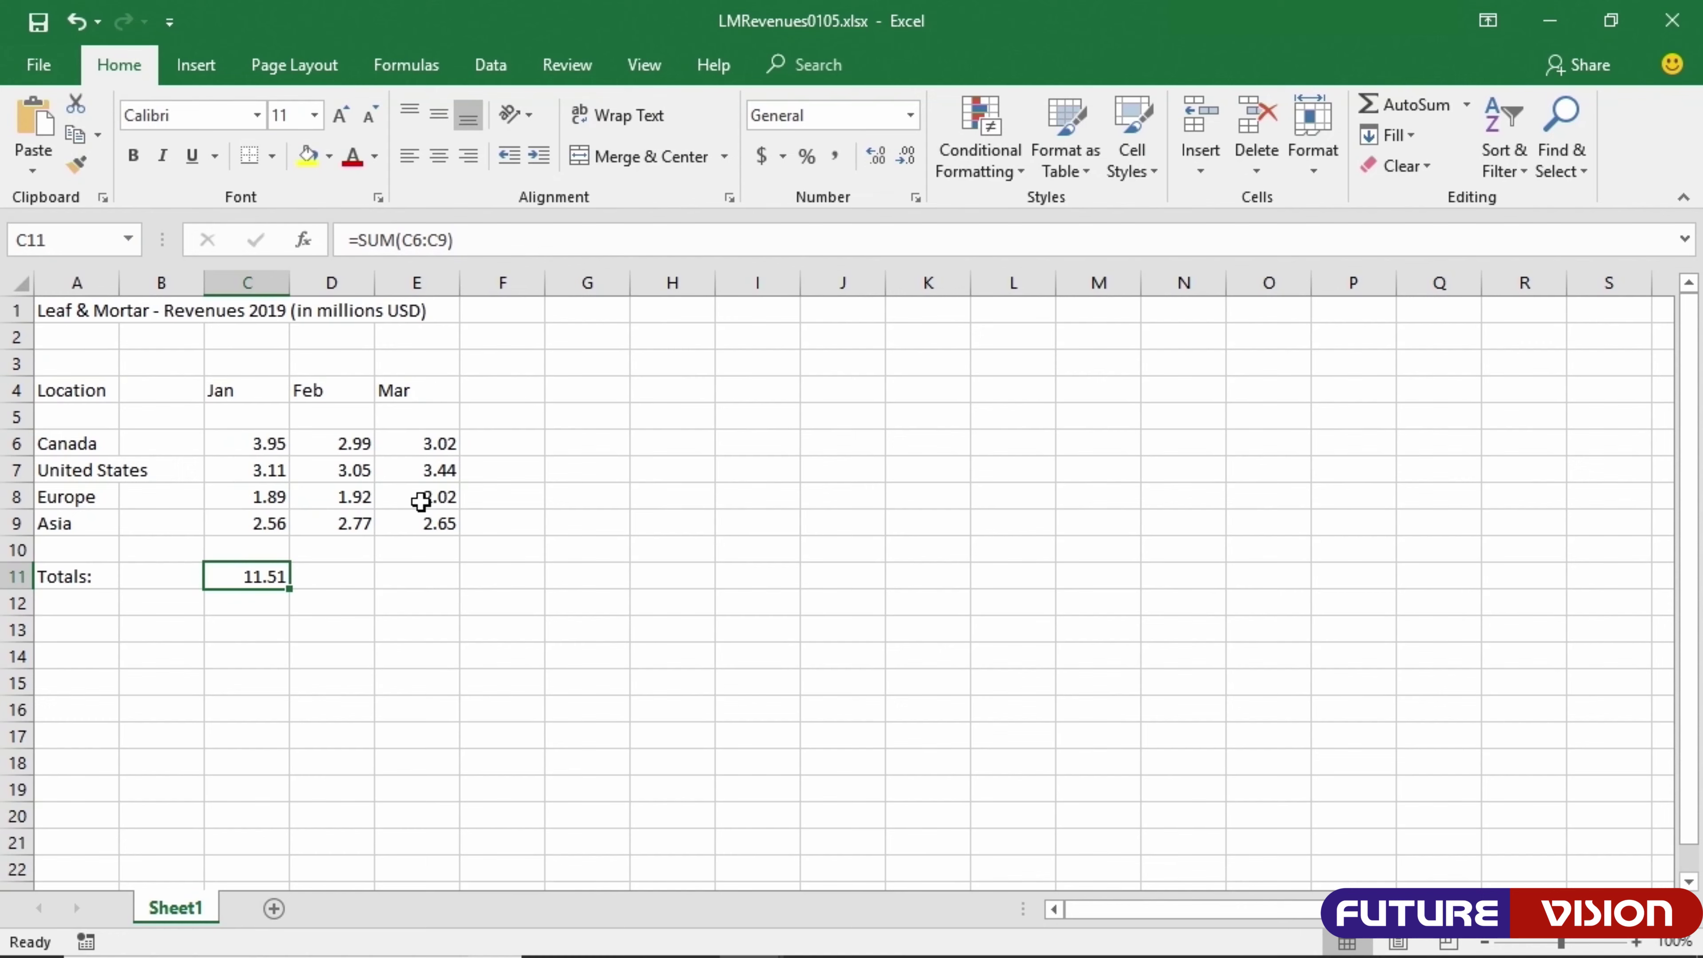
click(338, 576)
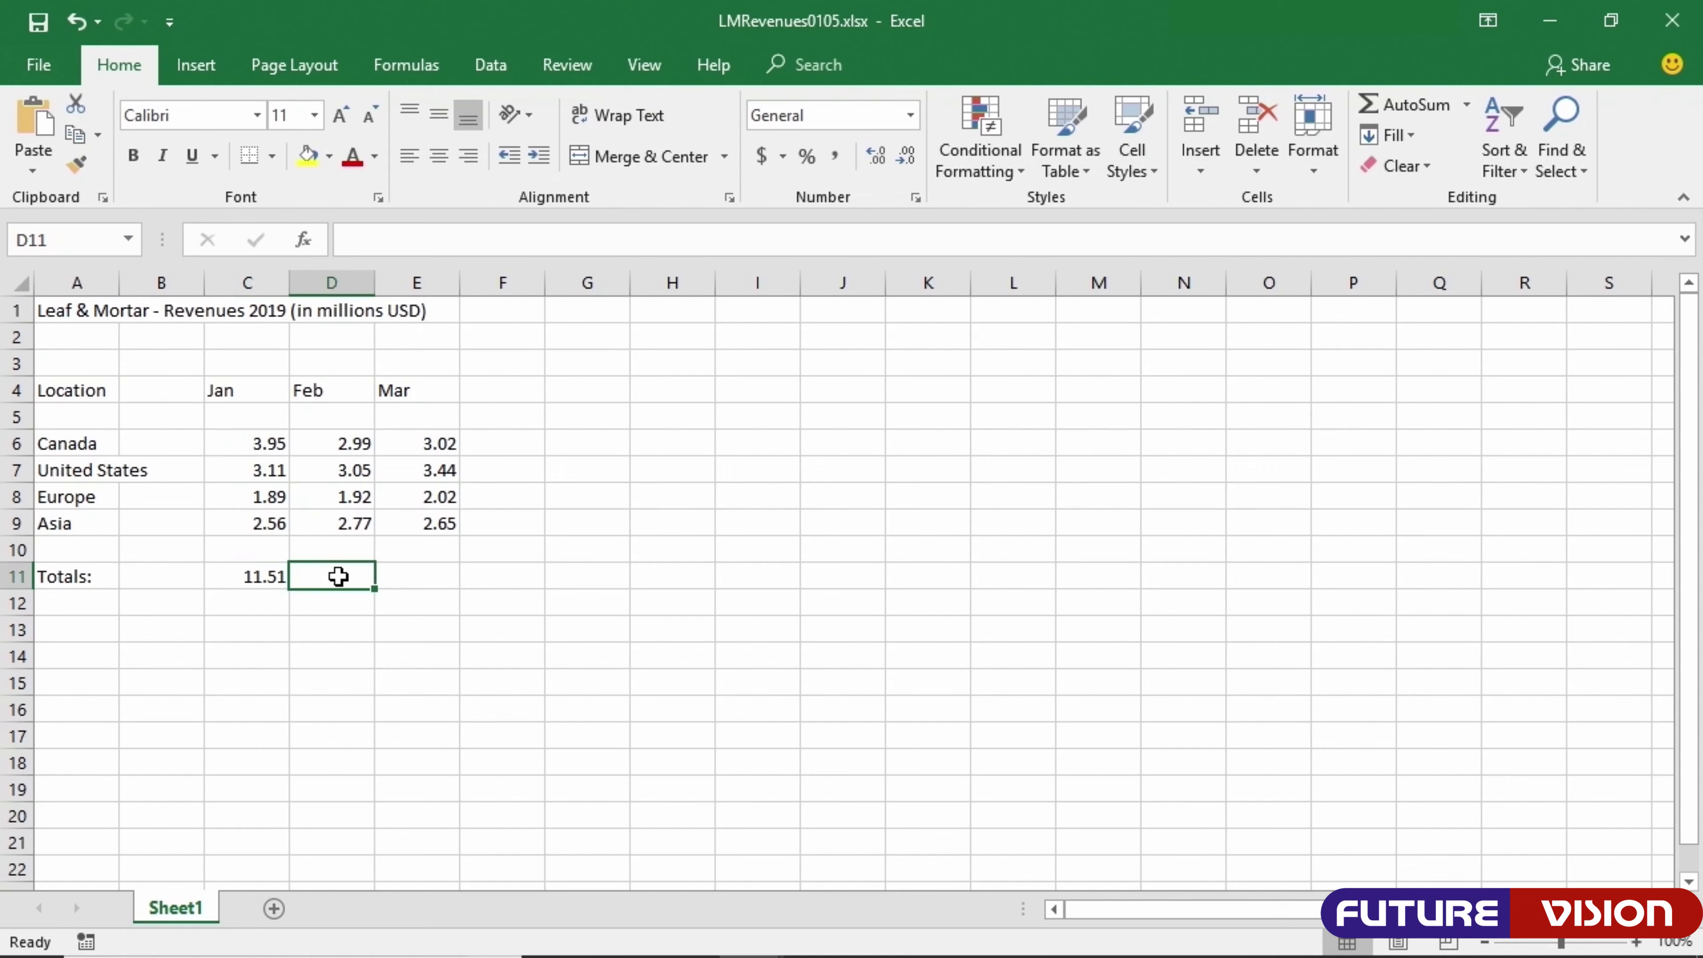
click(429, 579)
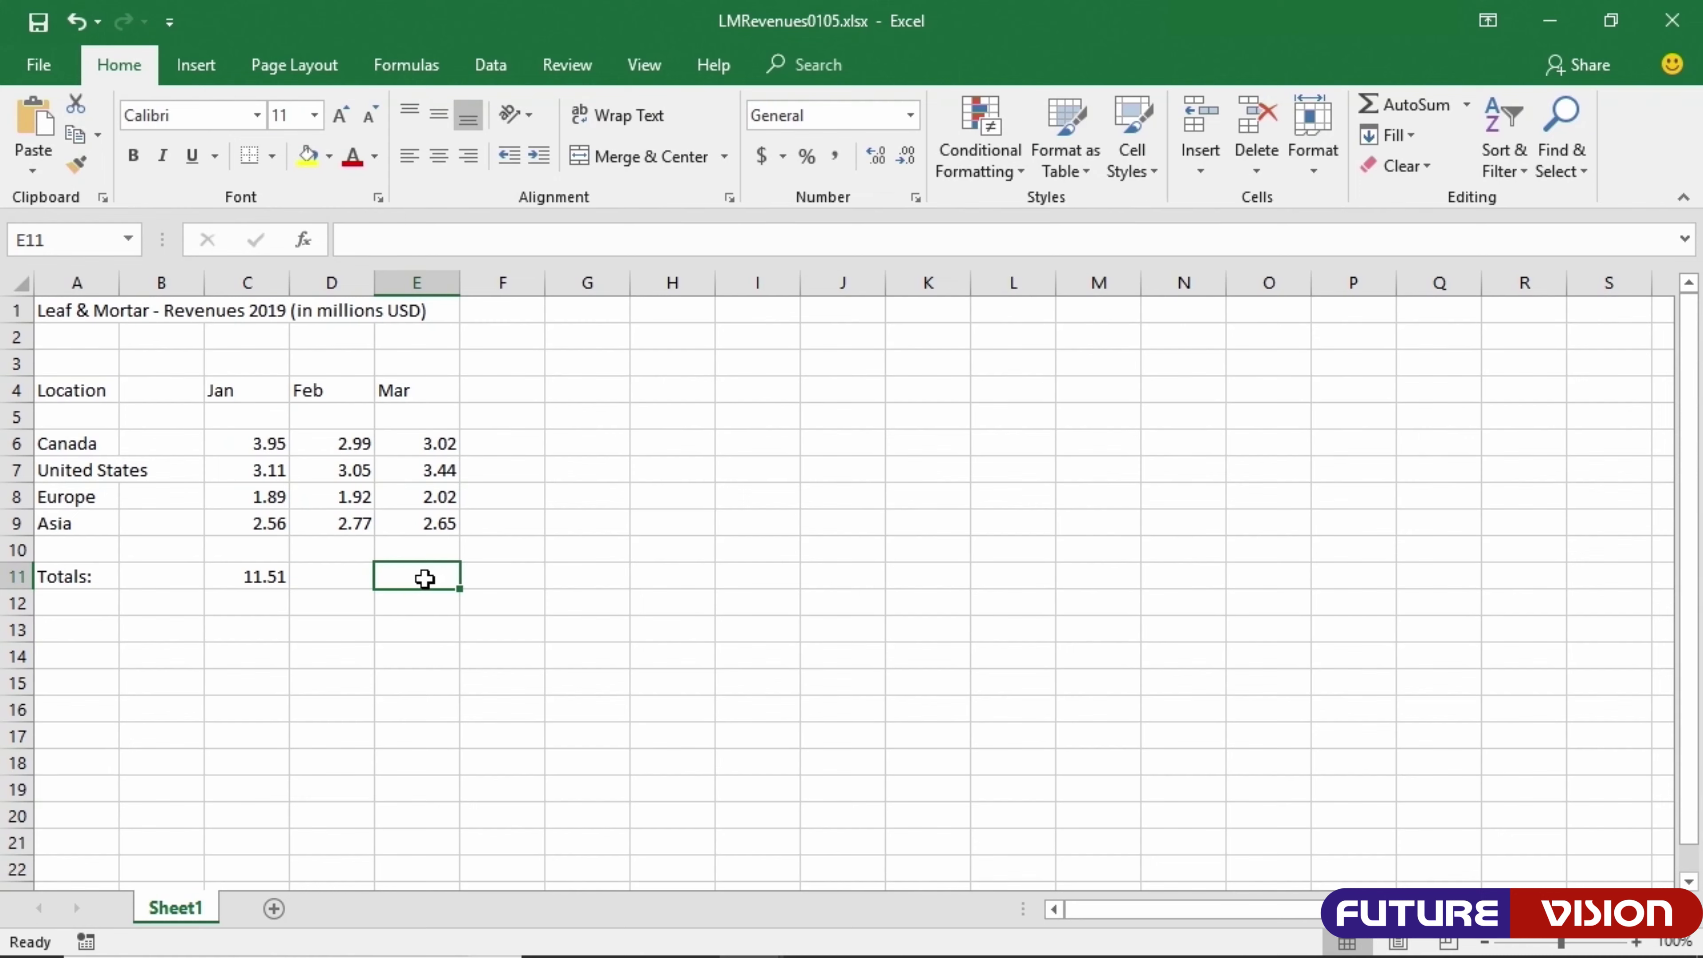
click(257, 576)
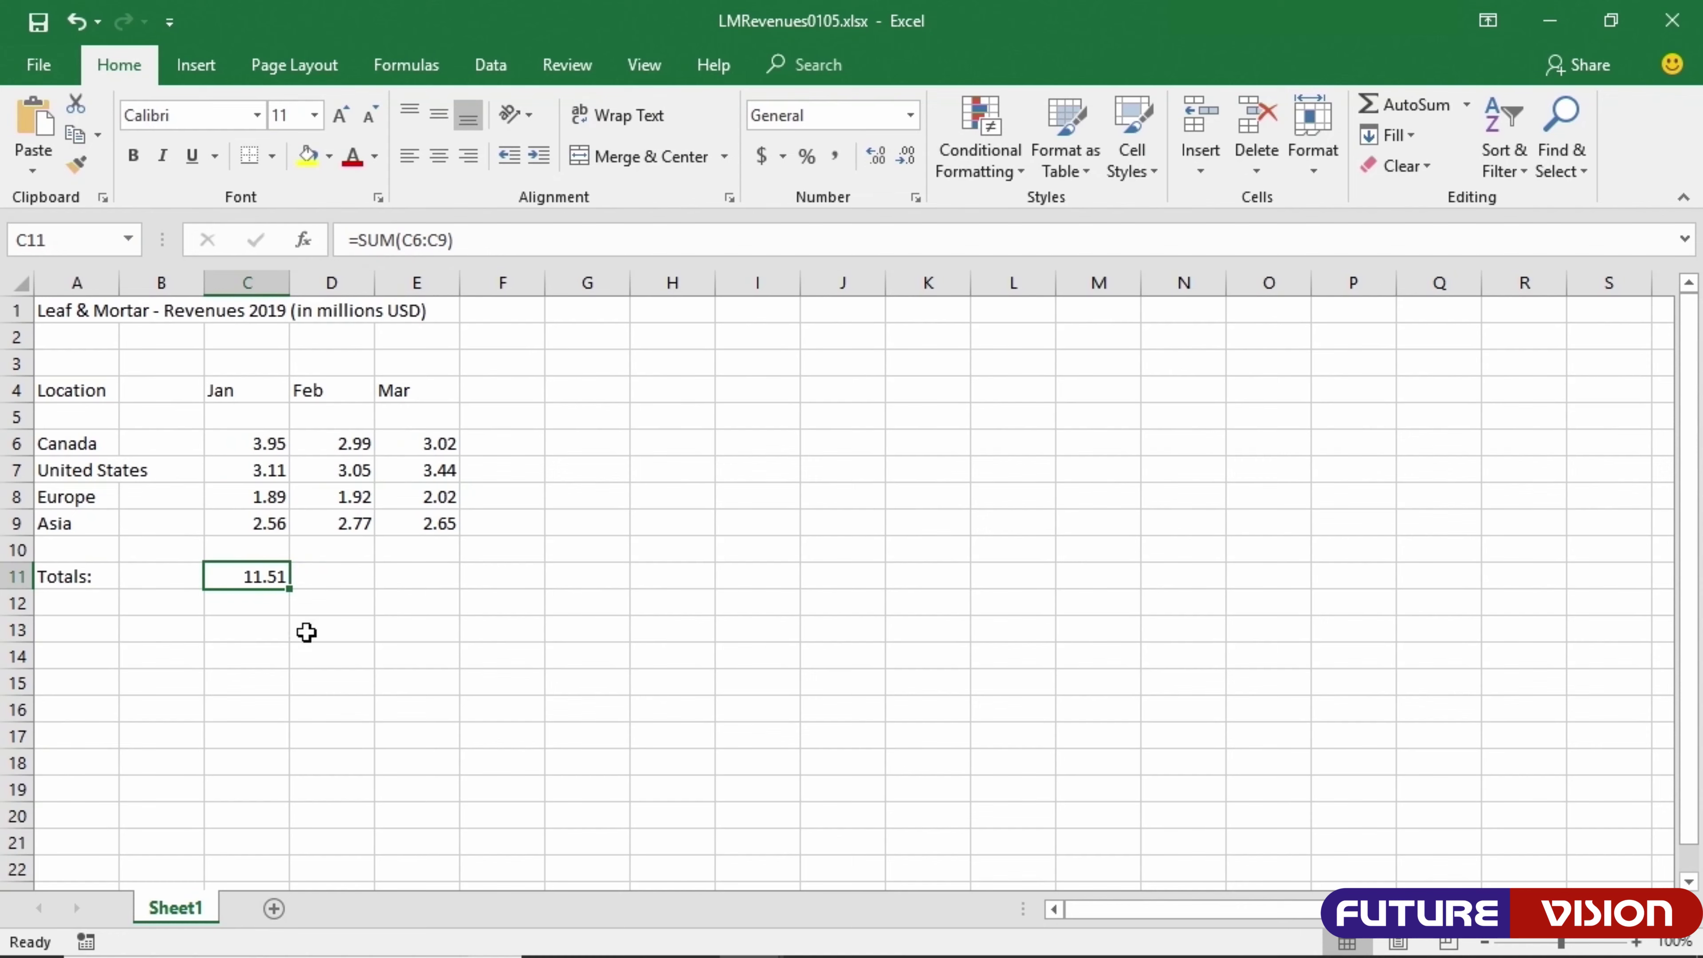
click(622, 423)
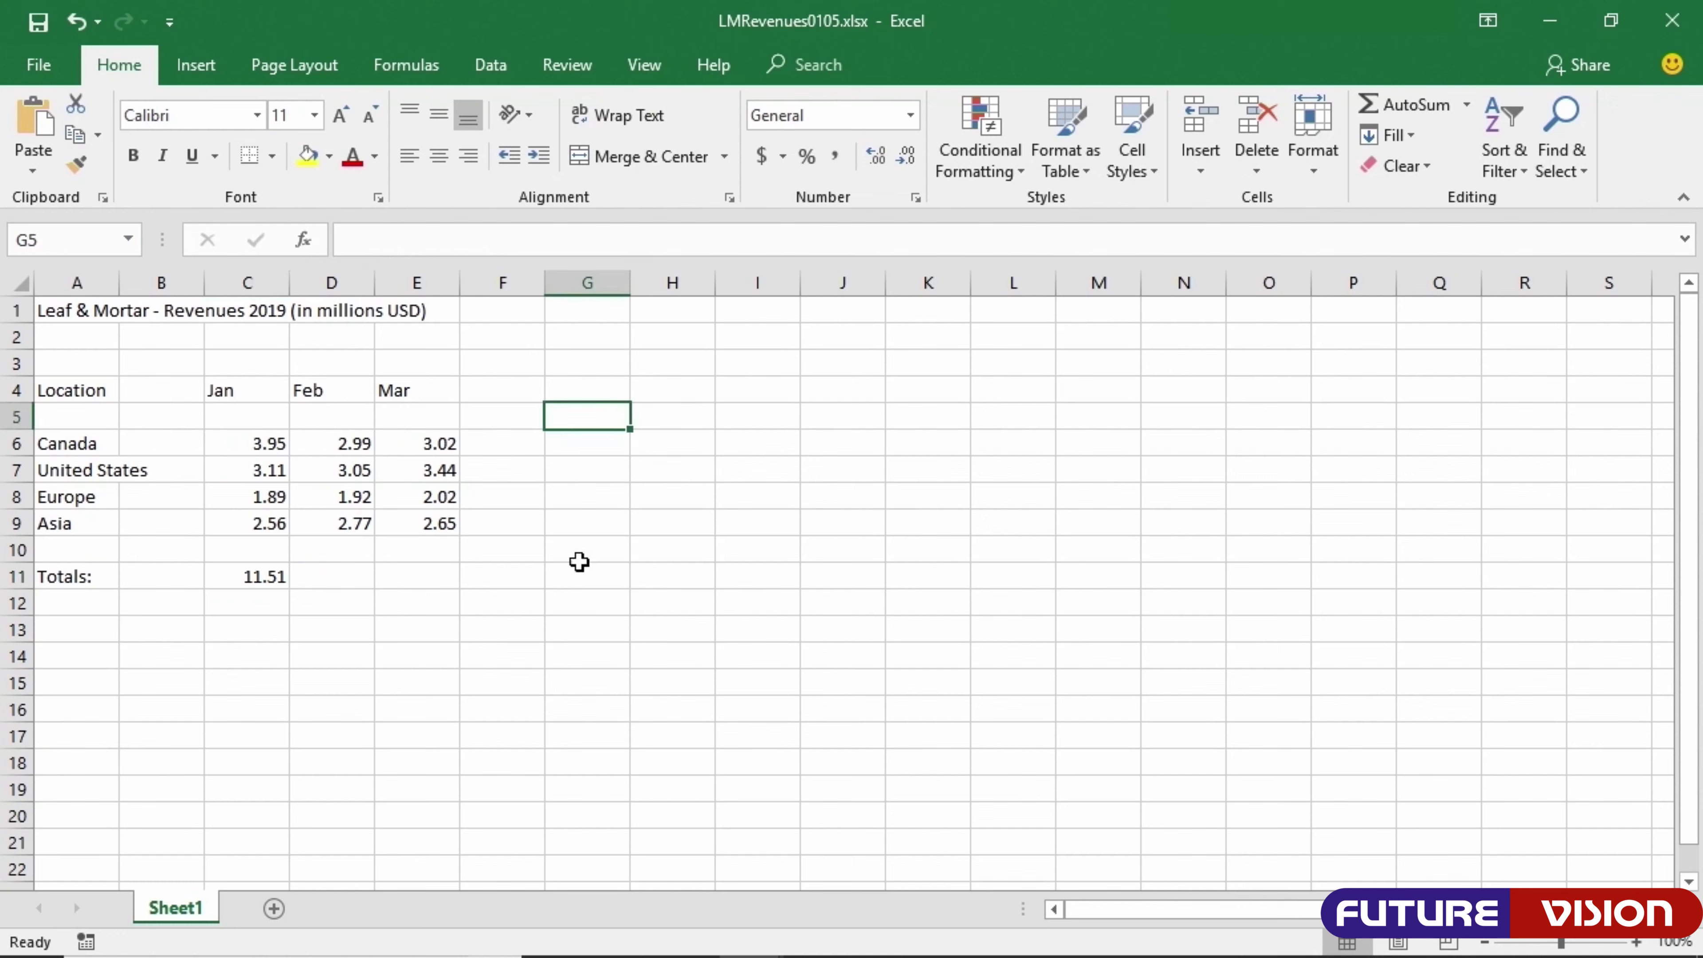
click(525, 638)
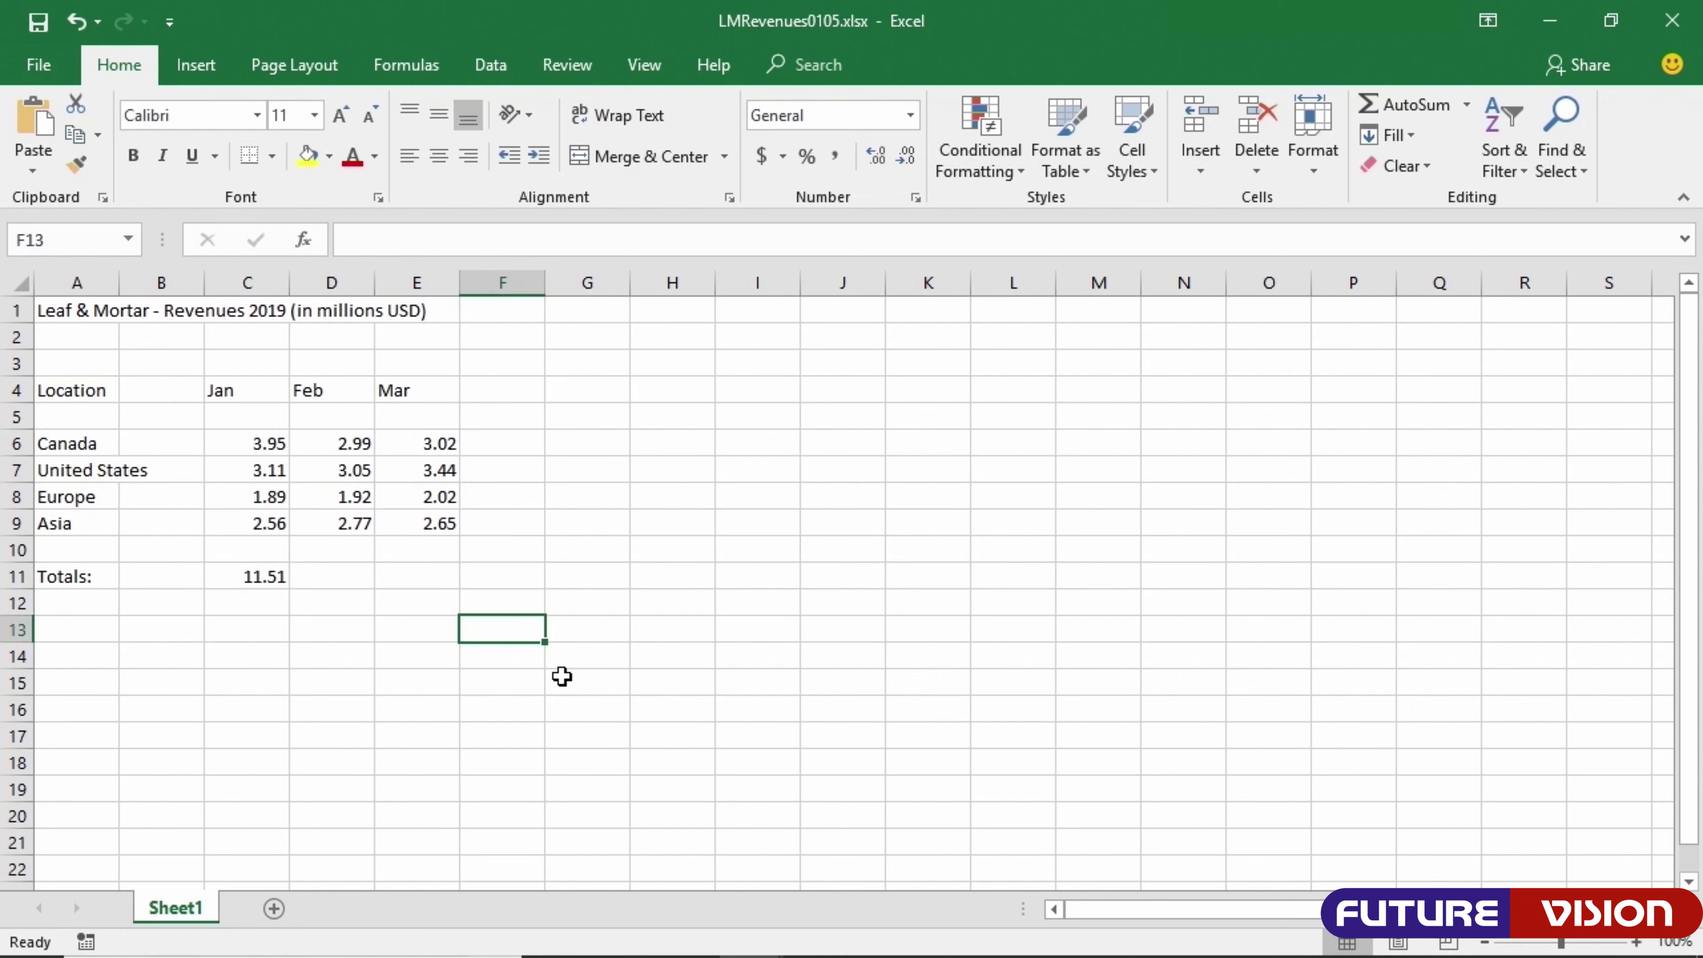
click(256, 577)
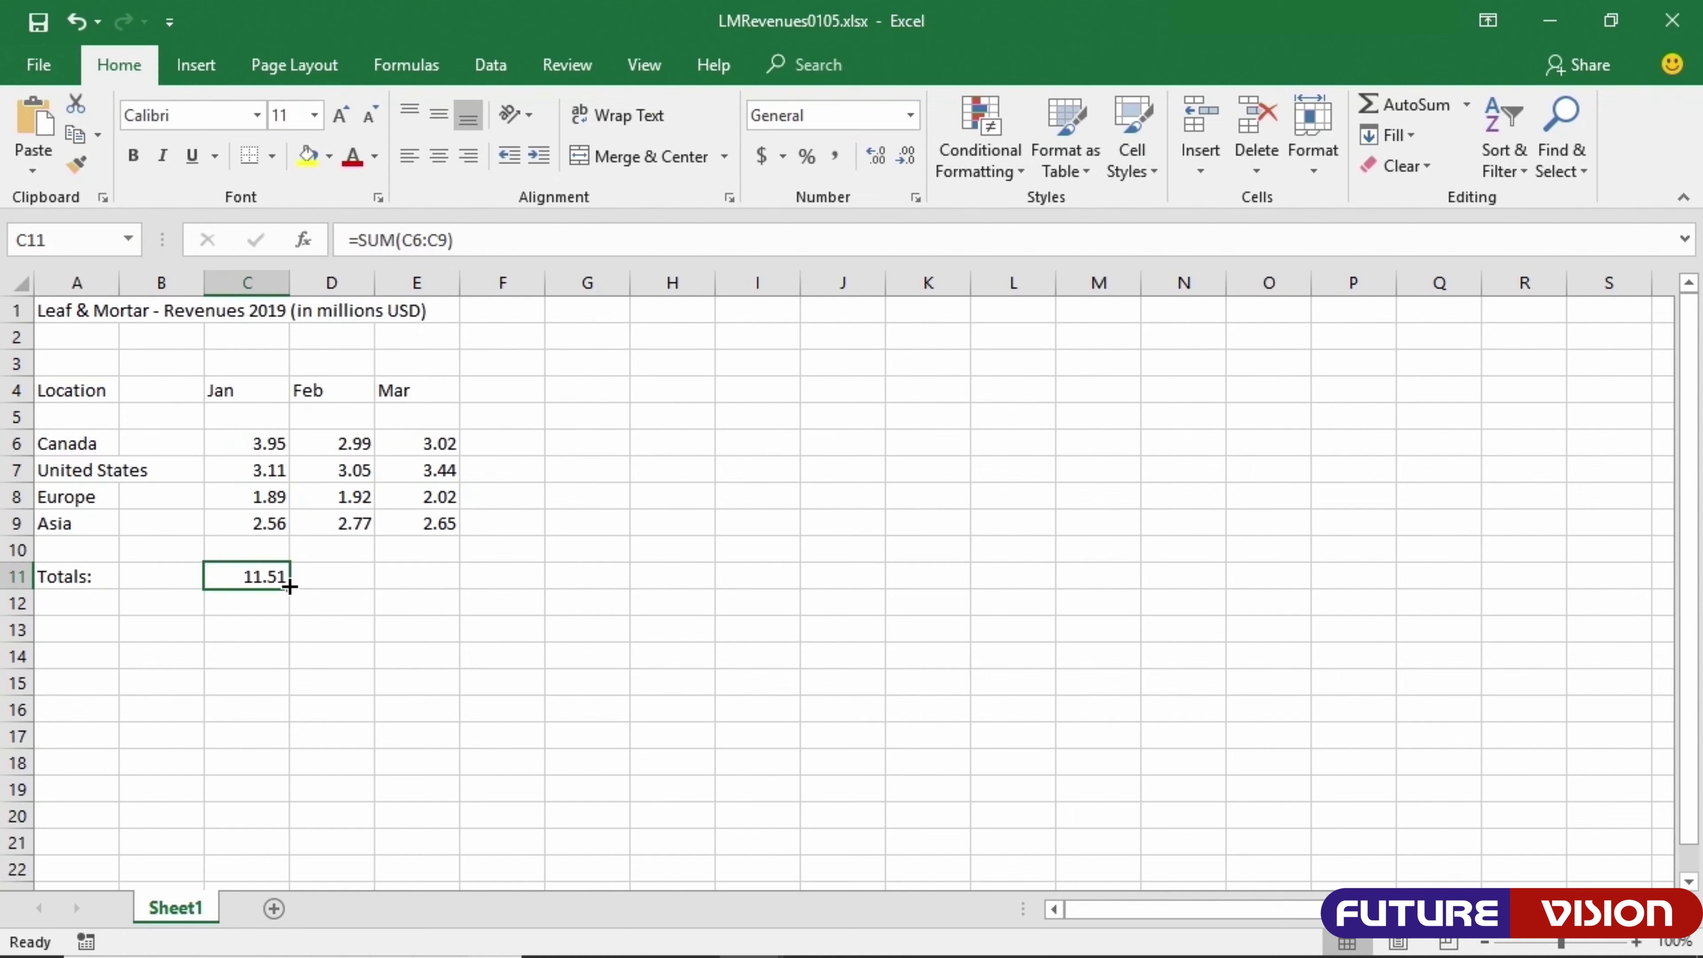
- Fill C11's SUM formula right to E11, giving Feb 10.73 (=SUM(D6:D9)) and Mar 11.13
drag(290, 587, 440, 585)
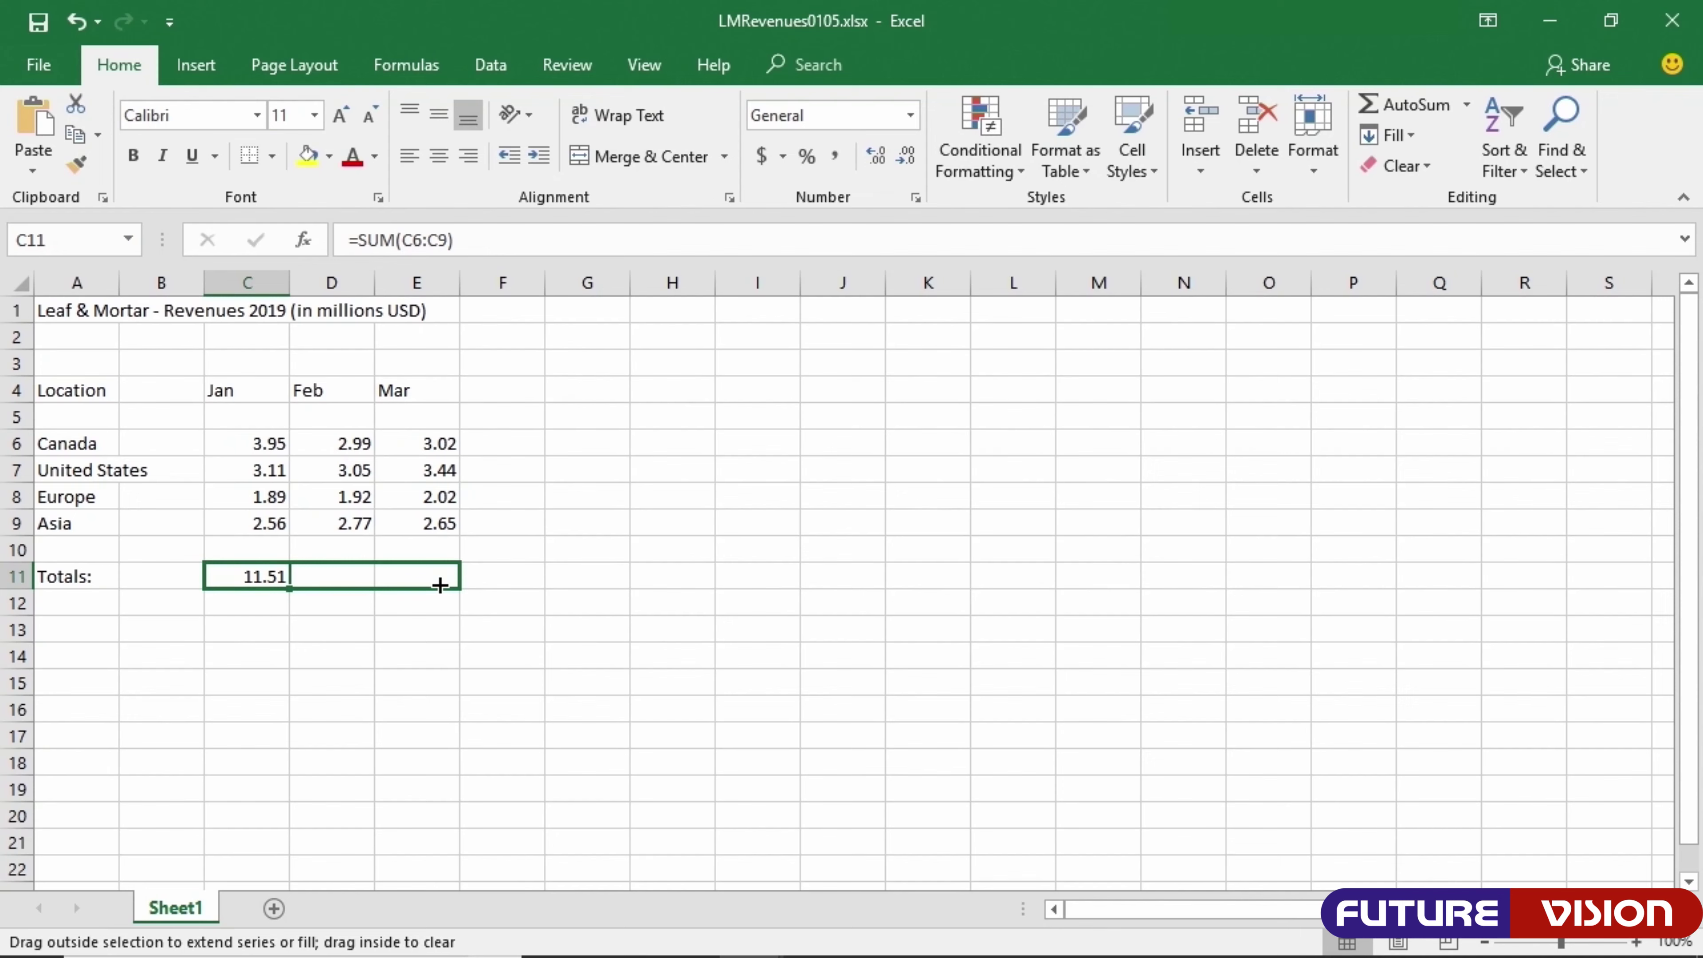
drag(440, 585, 439, 583)
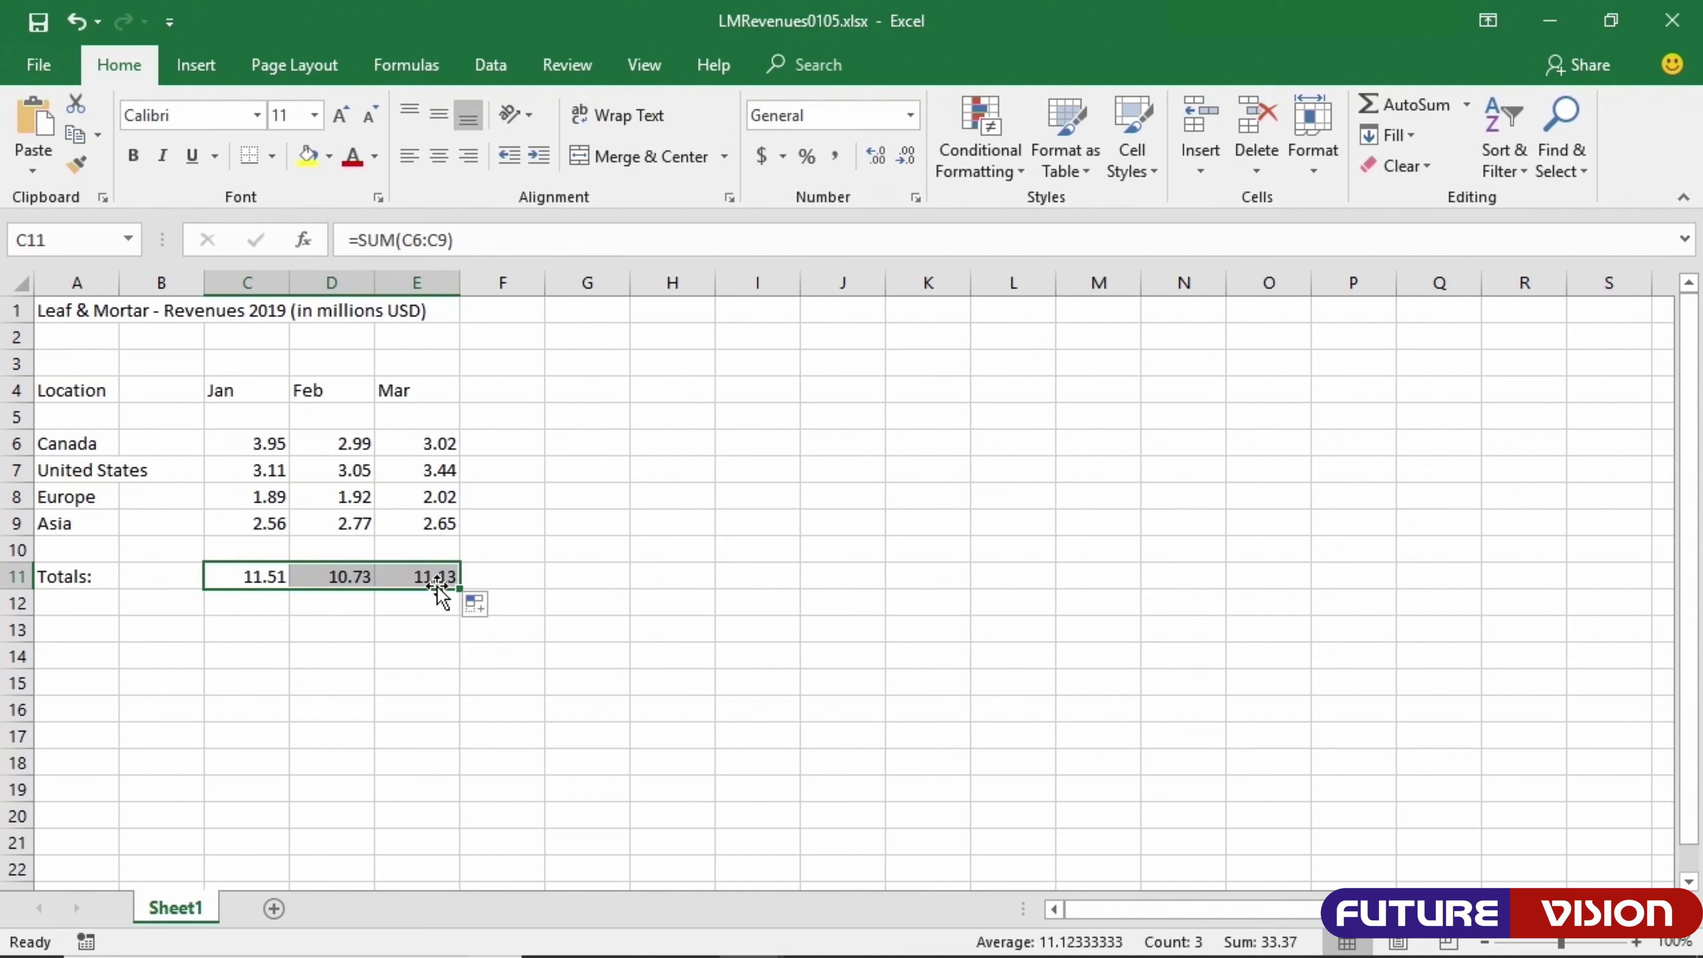
click(247, 572)
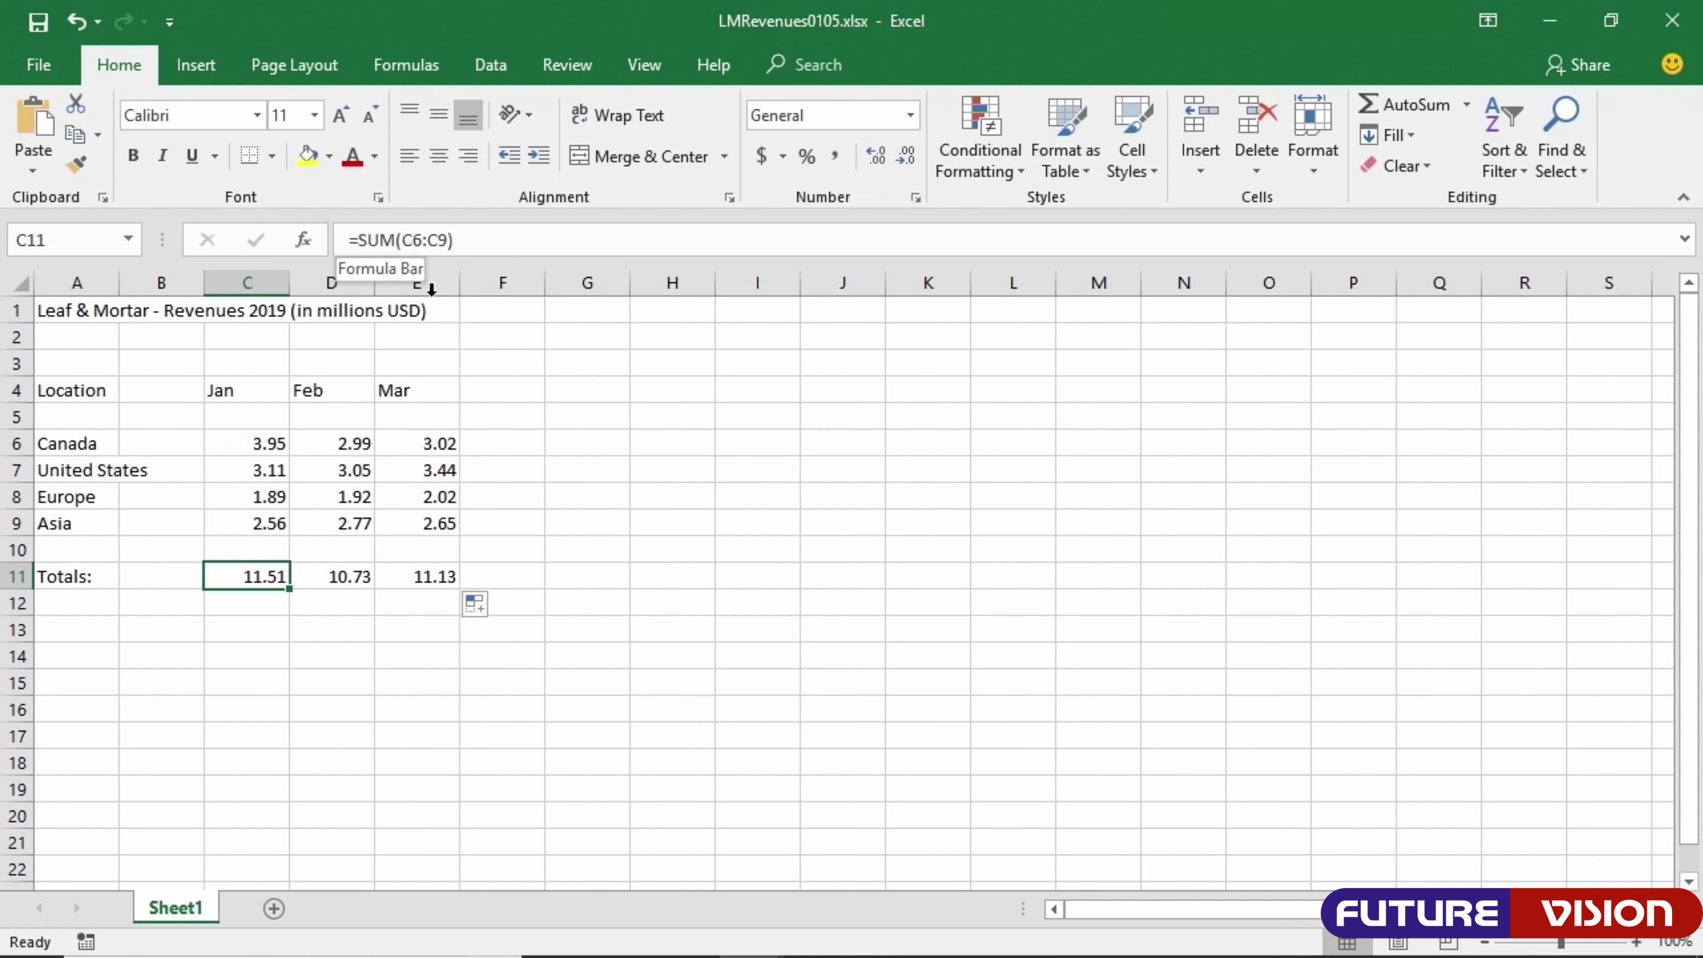
click(341, 581)
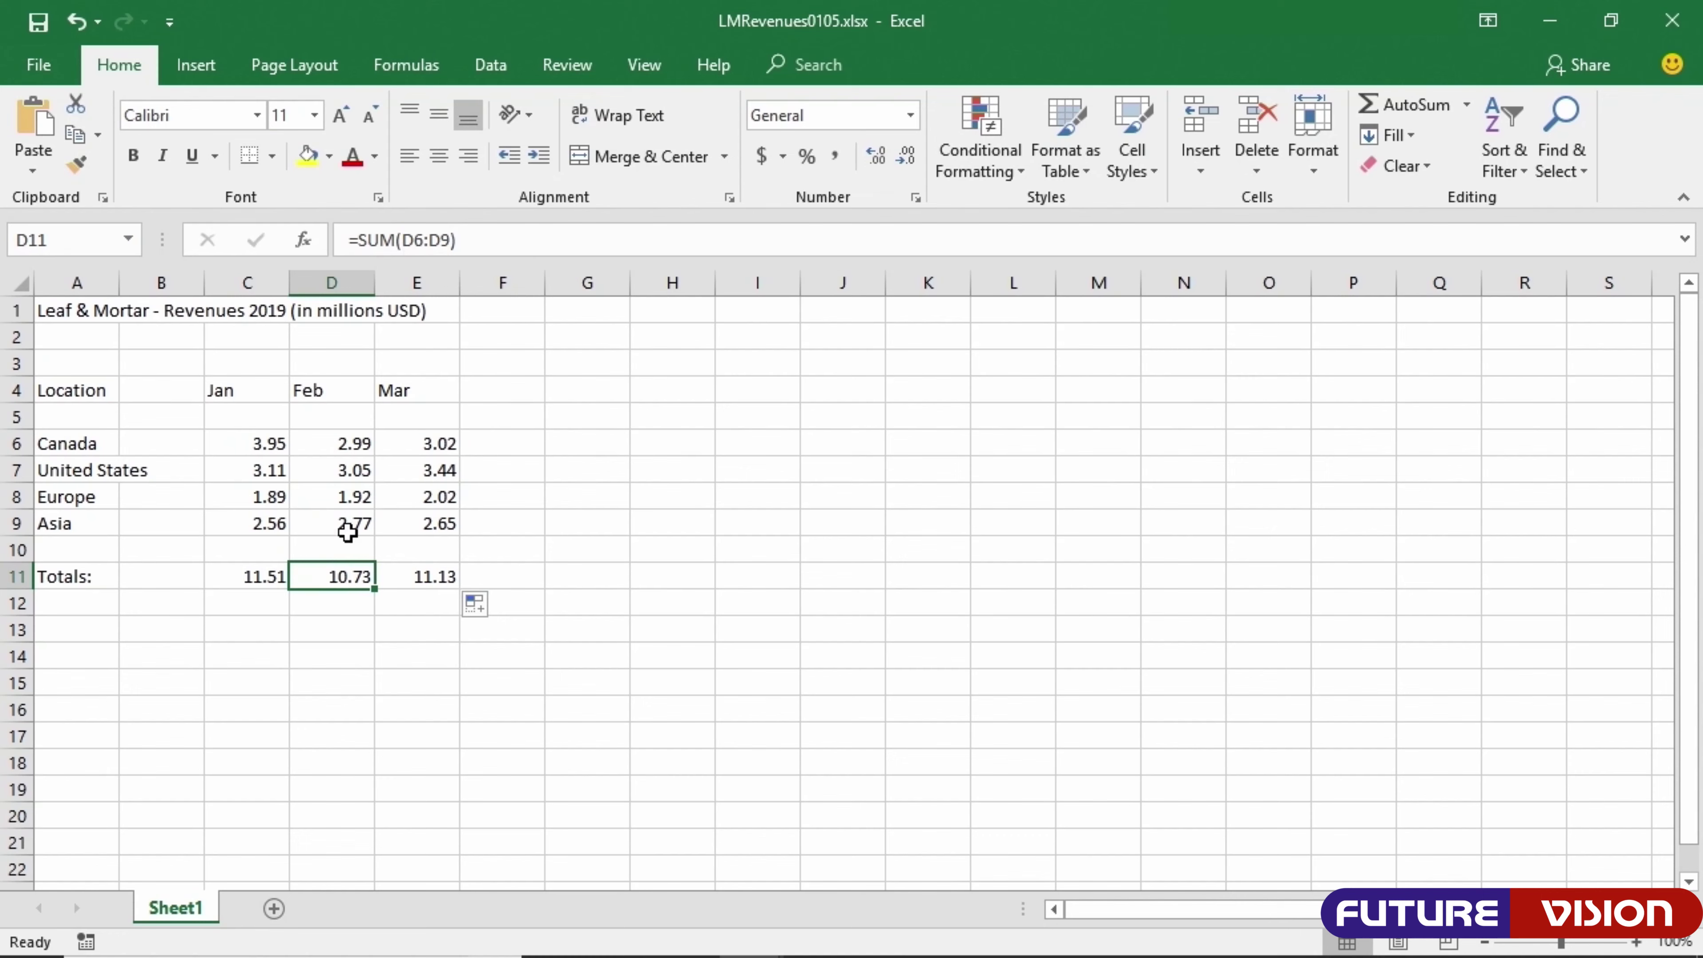
click(424, 576)
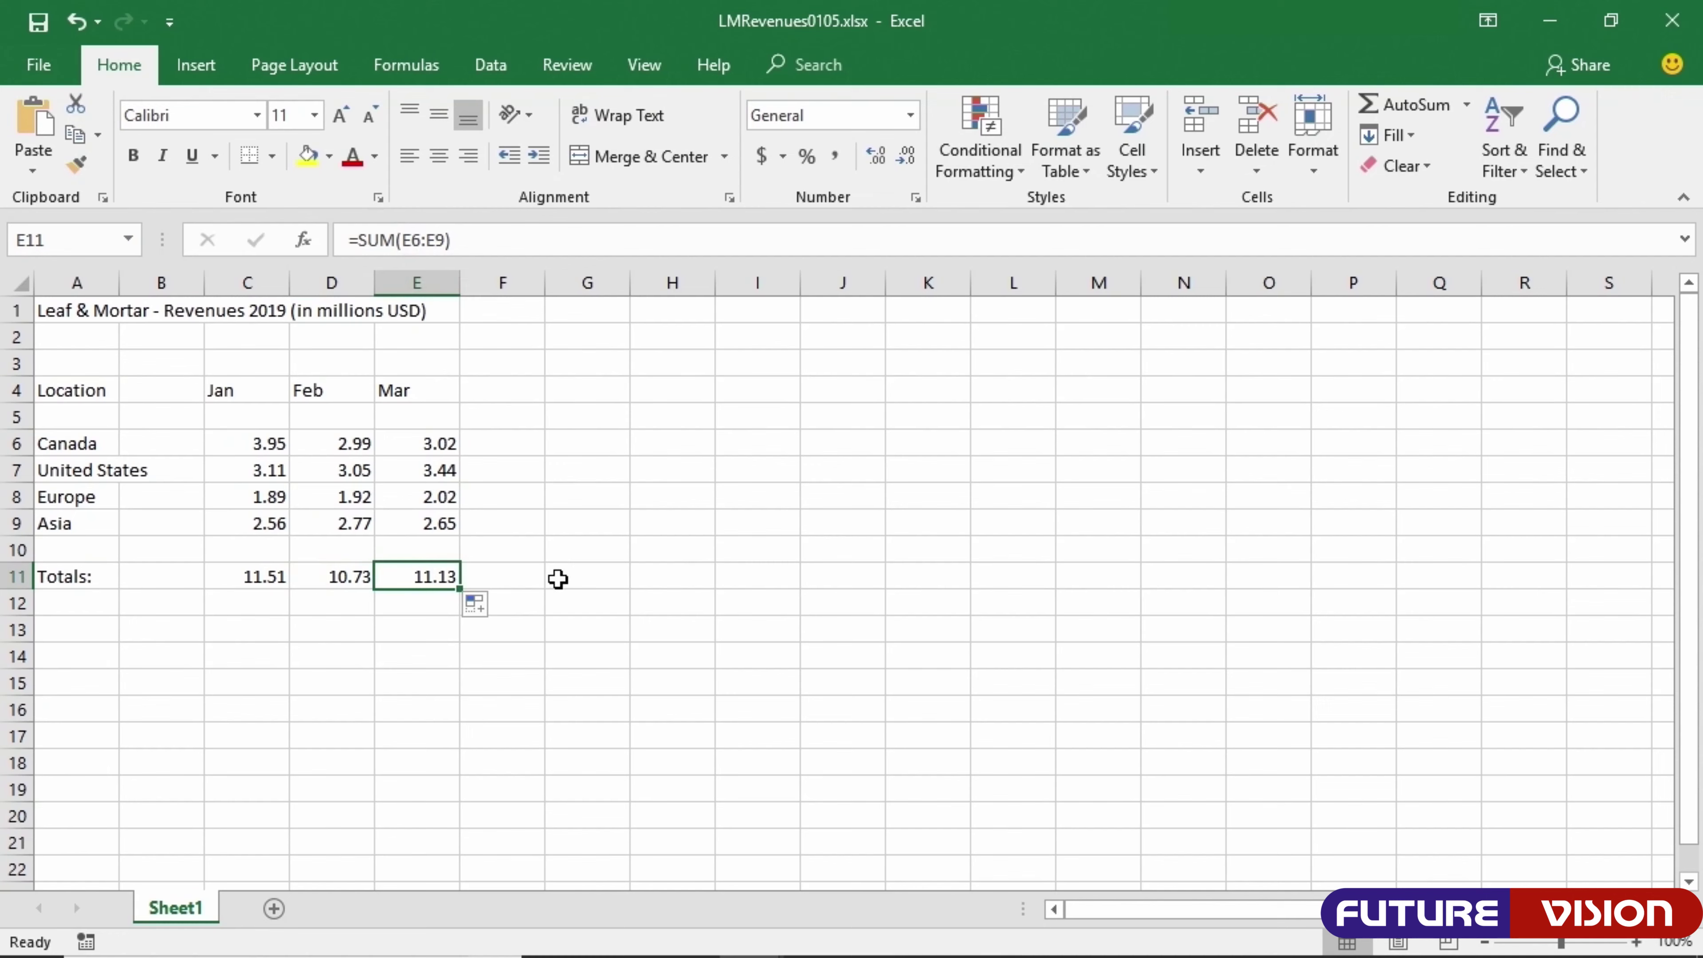
click(583, 576)
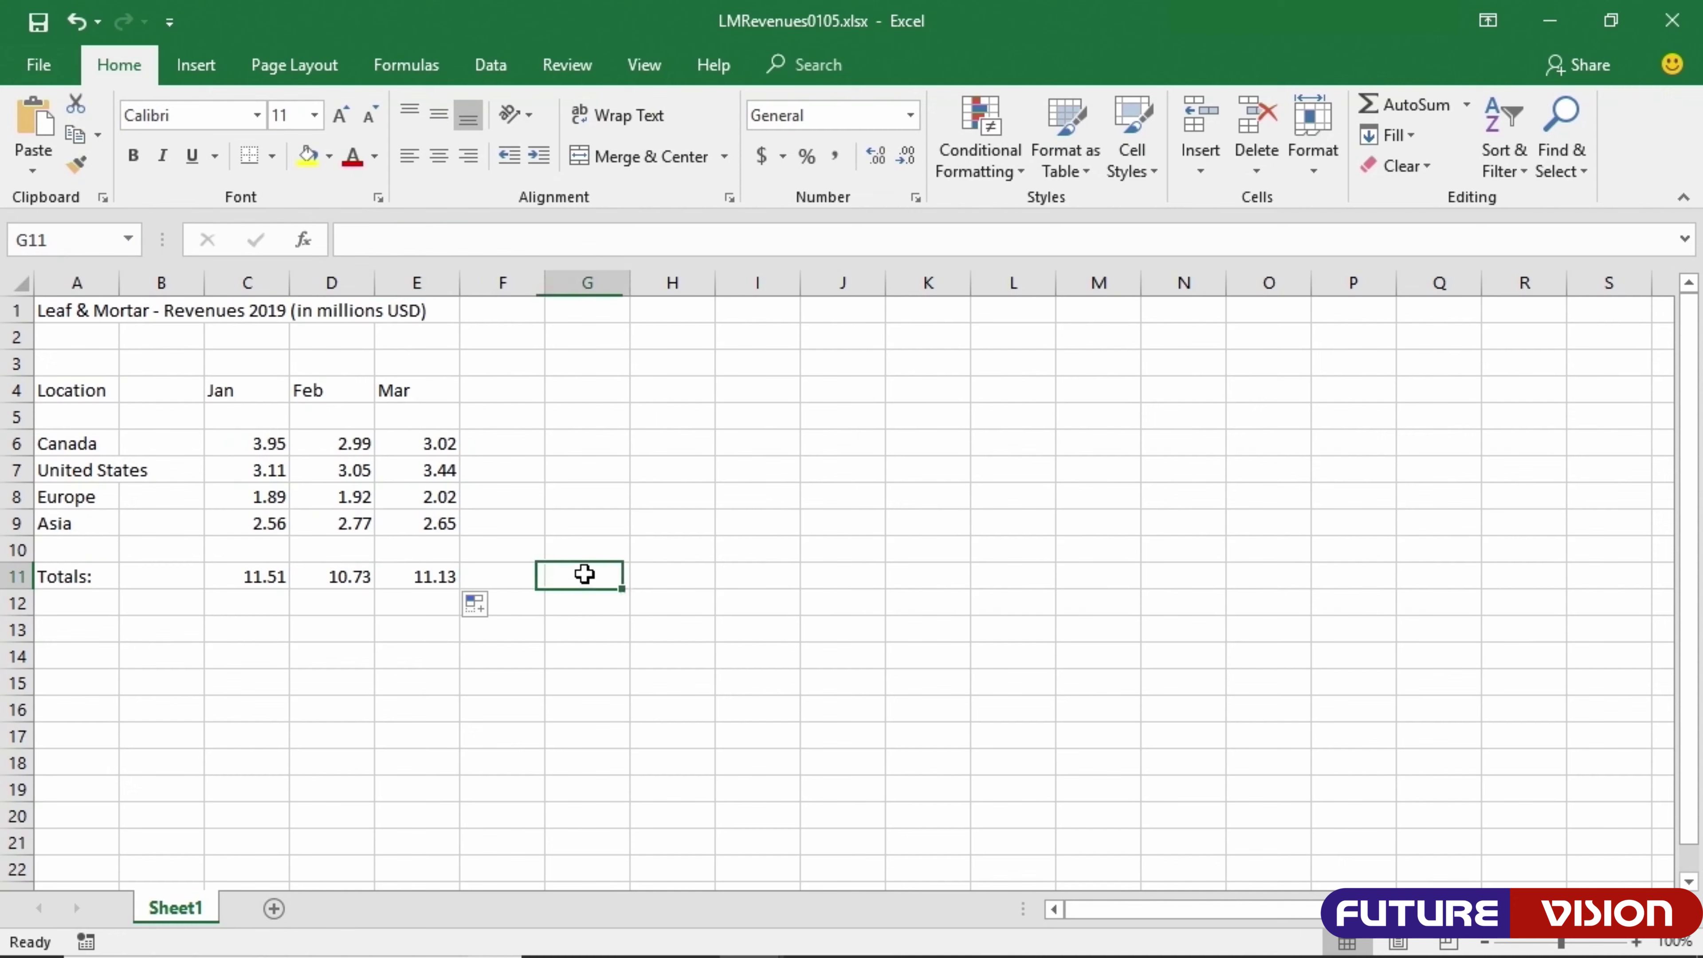